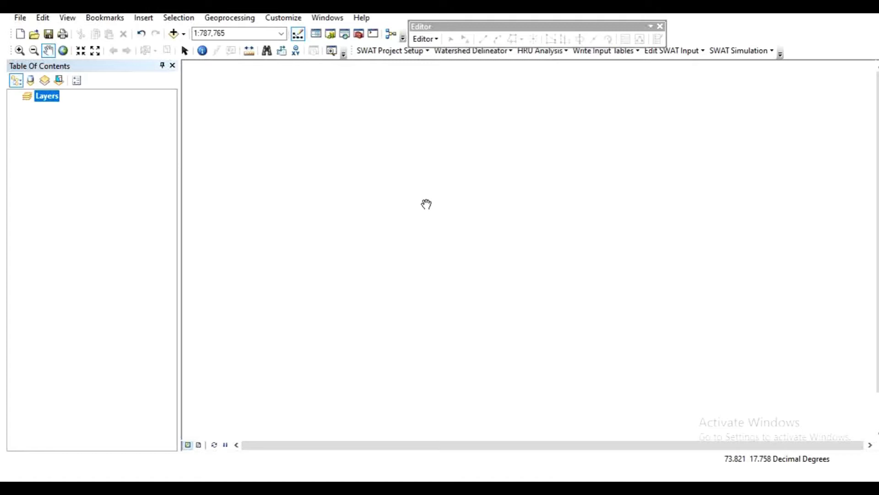
Add the ASTGTMV003_N17E074_dem.tif elevation raster to the map as a grayscale layer
{"action": "left_click", "coordinate": [174, 34]}
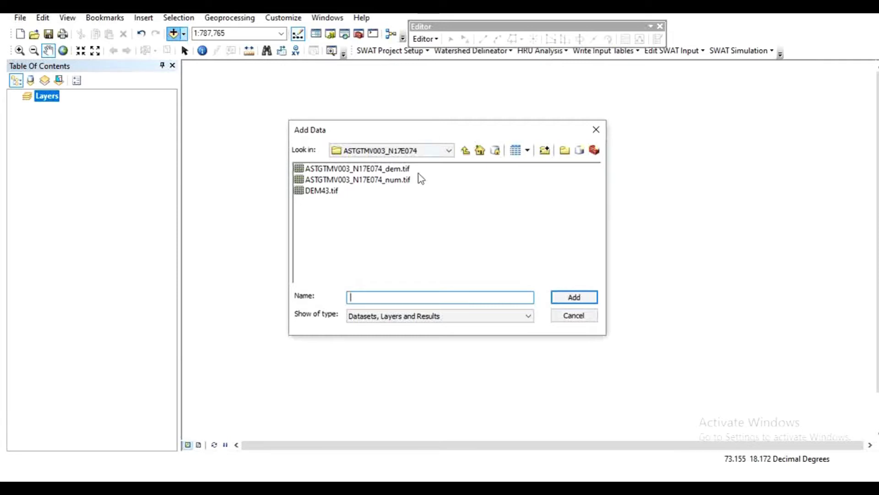
{"action": "left_click", "coordinate": [357, 168]}
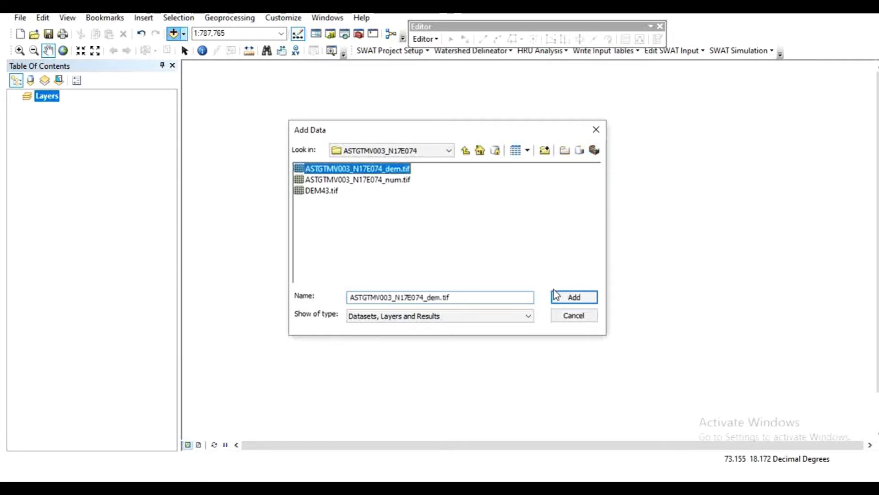
{"action": "left_click", "coordinate": [572, 298]}
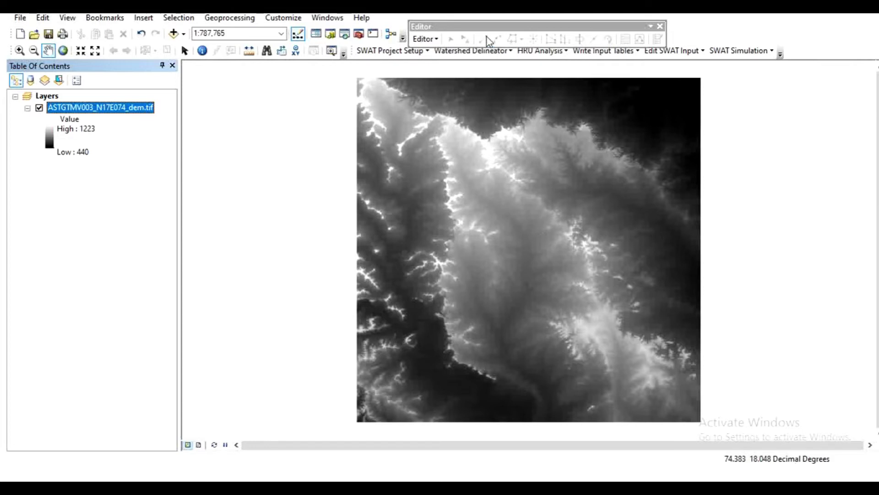
Move the Editor toolbar and restore it to full view from the toolbar list
{"action": "left_click_drag", "start_coordinate": [486, 29], "coordinate": [658, 197]}
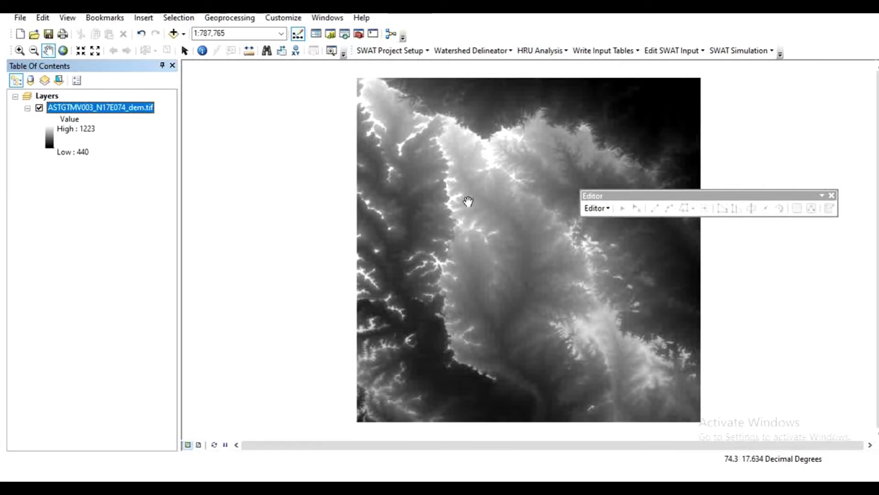
{"action": "right_click", "coordinate": [546, 30]}
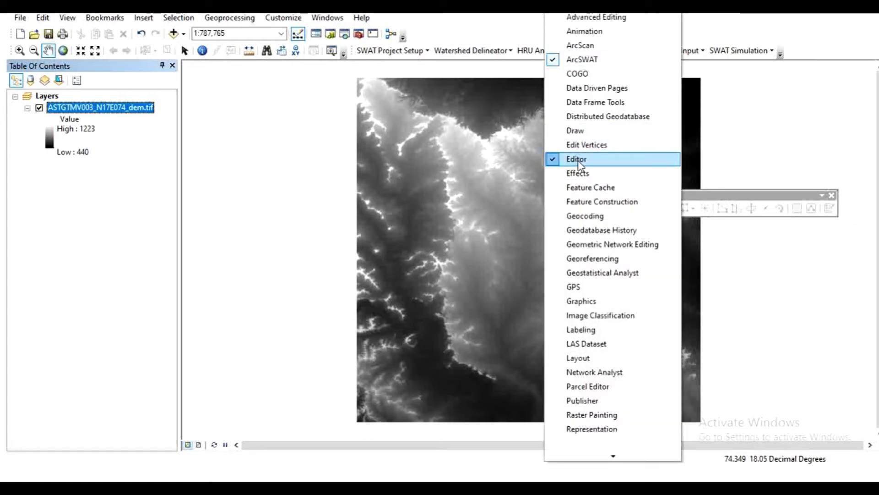
{"action": "left_click", "coordinate": [771, 255]}
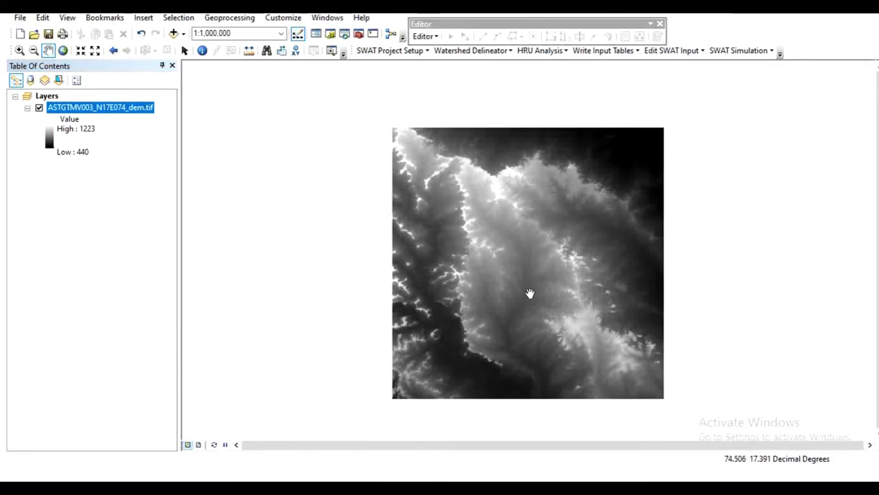
Pan the DEM so it sits centred in the map
{"action": "left_click_drag", "start_coordinate": [528, 289], "coordinate": [504, 273]}
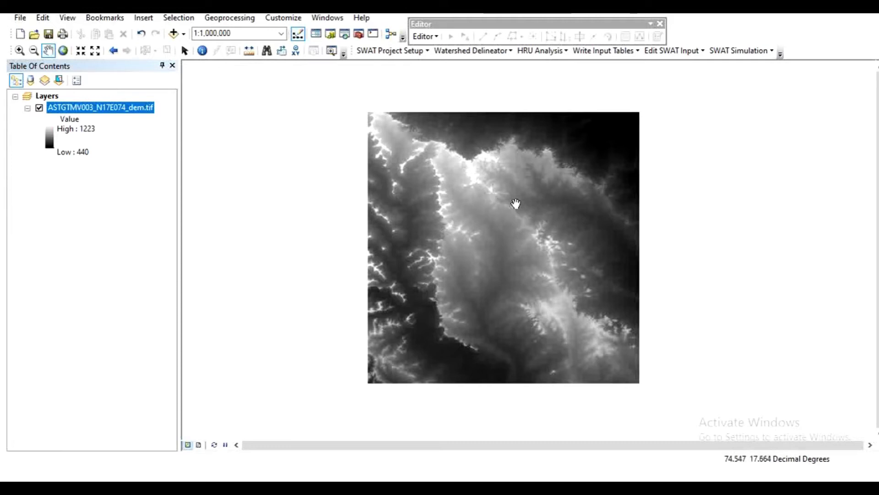
{"action": "left_click_drag", "start_coordinate": [516, 203], "coordinate": [521, 220]}
{"action": "left_click_drag", "start_coordinate": [520, 307], "coordinate": [508, 292]}
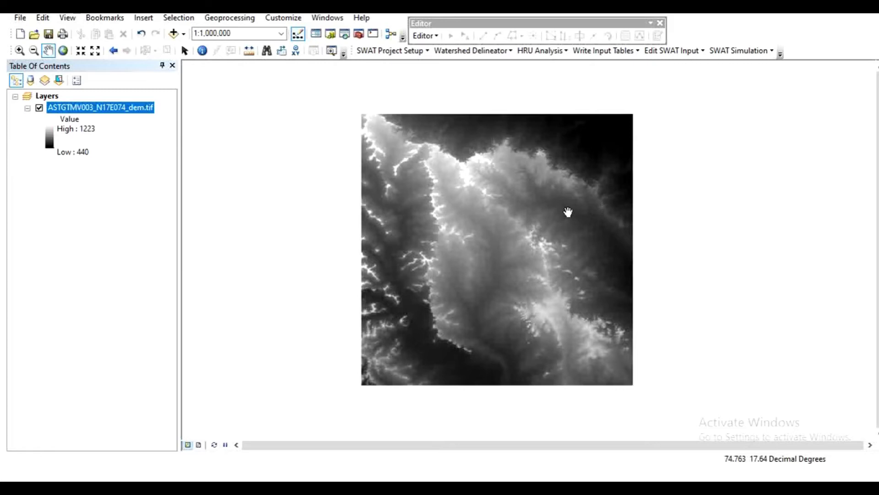
In the Catalog, browse to D:\SWAT TRAIN and bring up its New item choices
{"action": "left_click", "coordinate": [331, 36]}
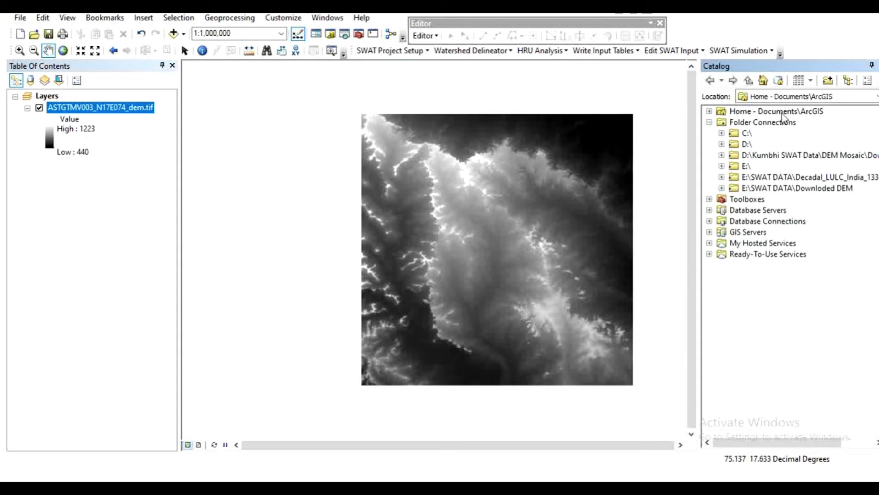
{"action": "left_click", "coordinate": [722, 144]}
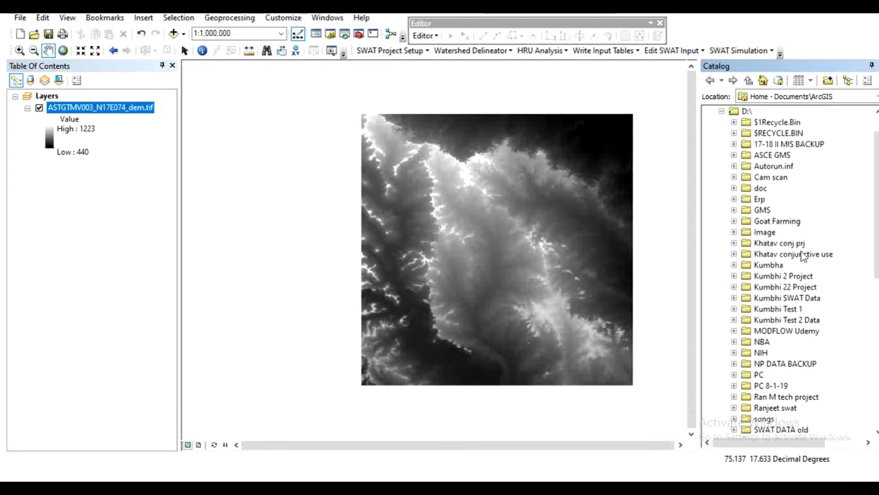
{"action": "scroll", "coordinate": [803, 255], "scroll_direction": "down", "scroll_amount": 5}
{"action": "left_click", "coordinate": [768, 286]}
{"action": "right_click", "coordinate": [768, 290]}
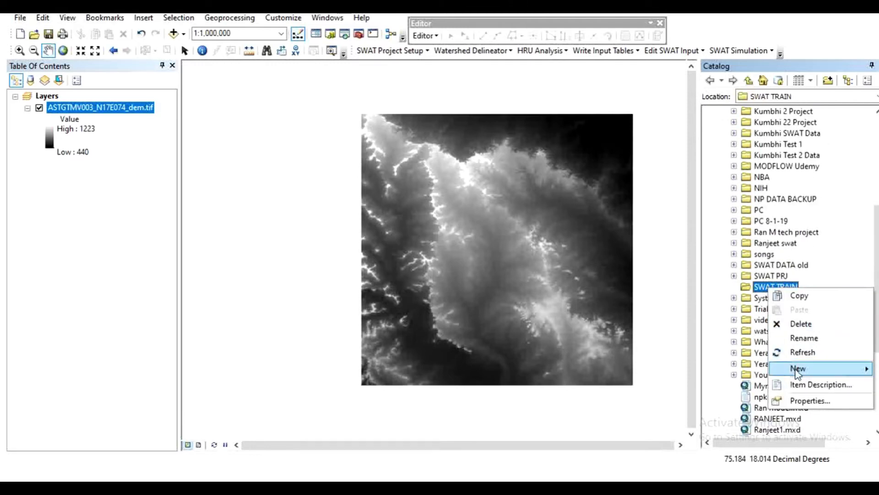
{"action": "mouse_move", "coordinate": [806, 374]}
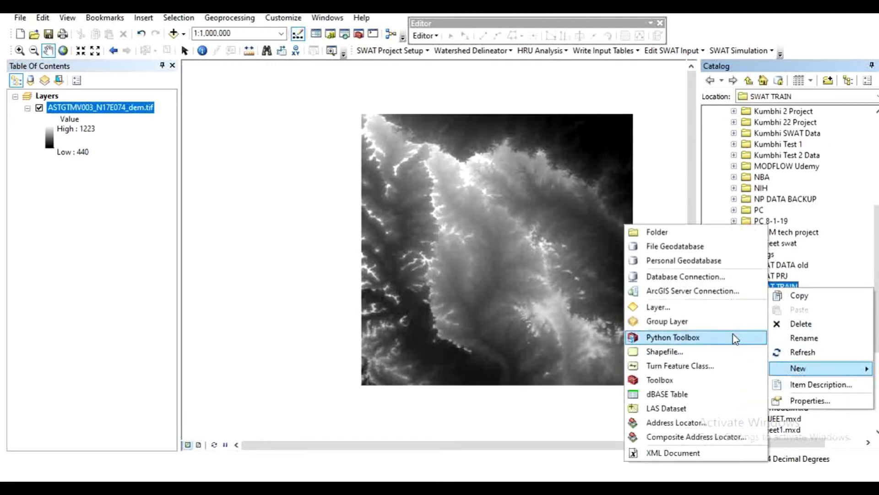
Start a new shapefile in SWAT TRAIN named 'Training shape' with Polygon feature type
{"action": "left_click", "coordinate": [681, 353]}
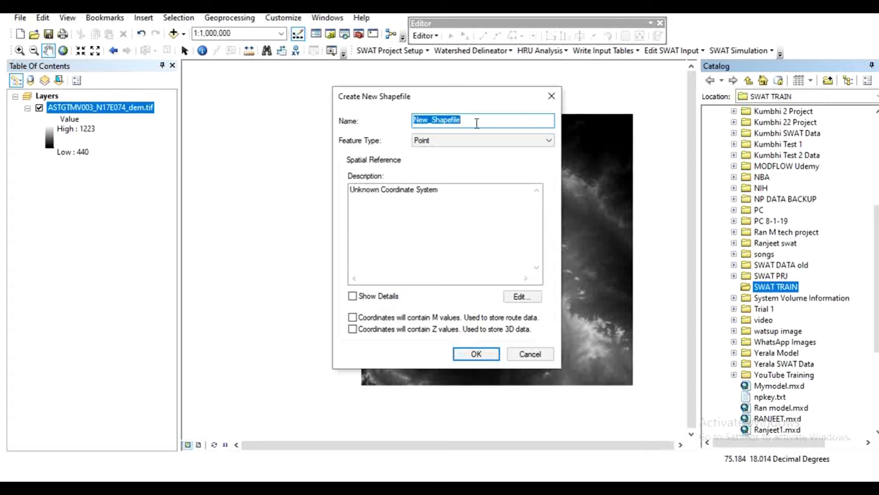
{"action": "type", "text": "Training shap"}
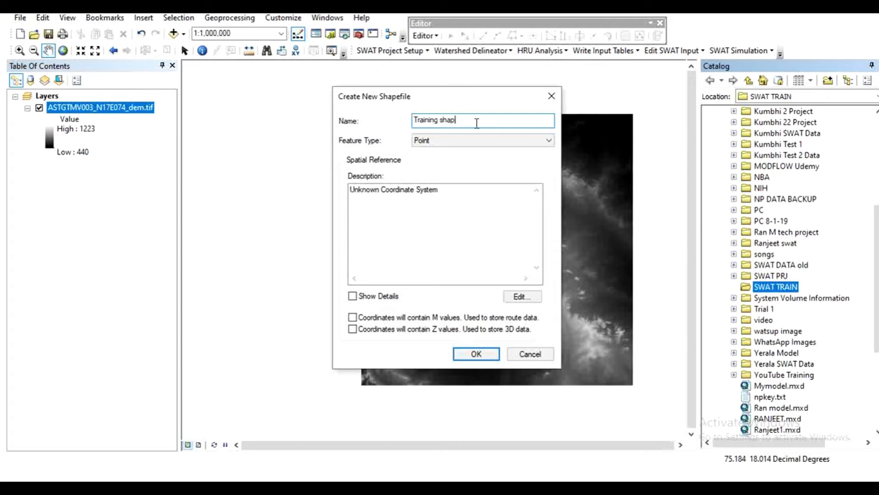
{"action": "type", "text": "e"}
{"action": "left_click", "coordinate": [446, 140]}
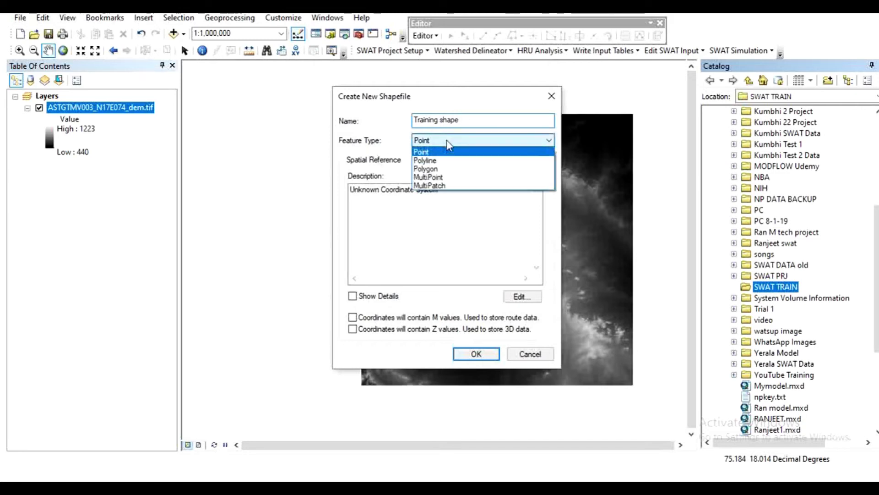
{"action": "left_click", "coordinate": [435, 170]}
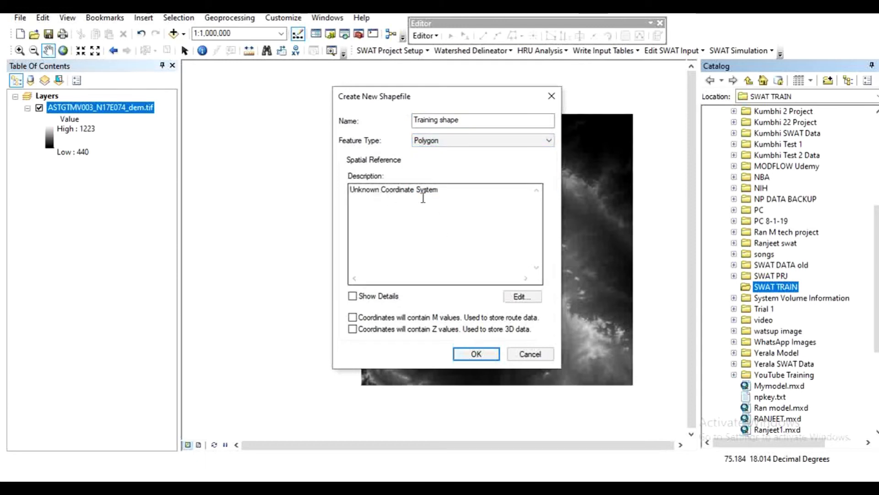
Assign WGS 1984 UTM Zone 43N as the coordinate system and create the Training shape shapefile
{"action": "left_click", "coordinate": [521, 296]}
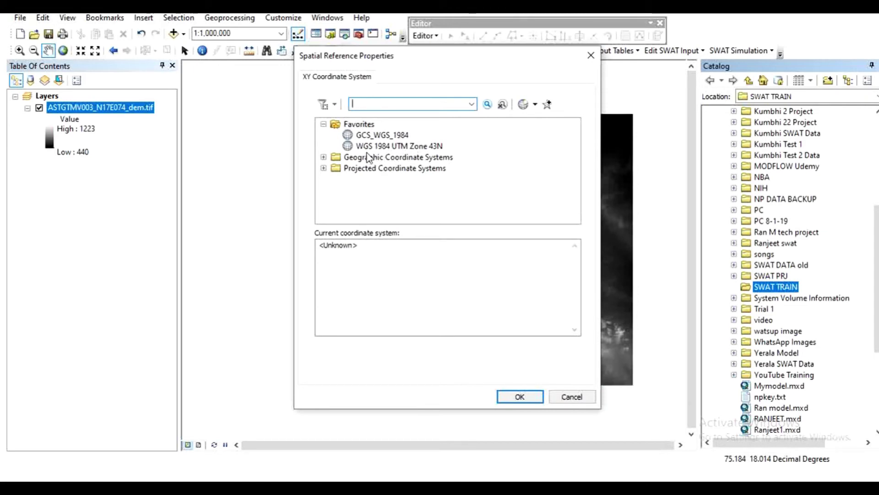
{"action": "left_click", "coordinate": [417, 146]}
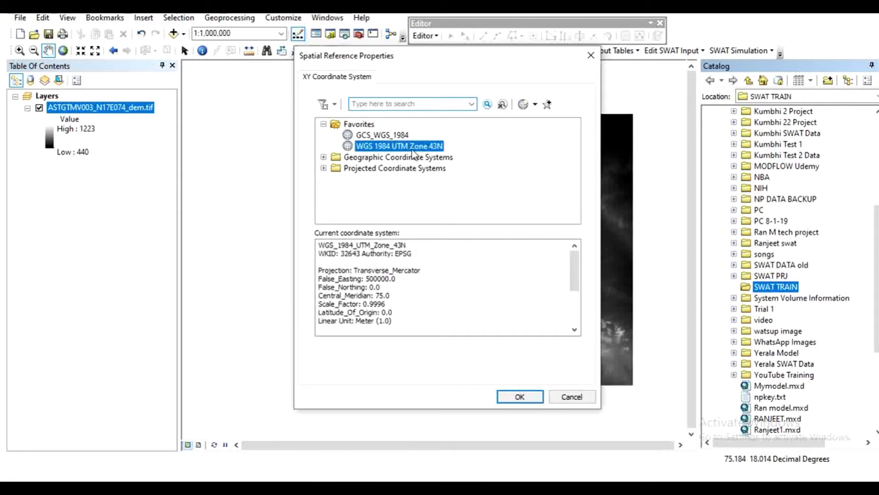
{"action": "left_click", "coordinate": [520, 397]}
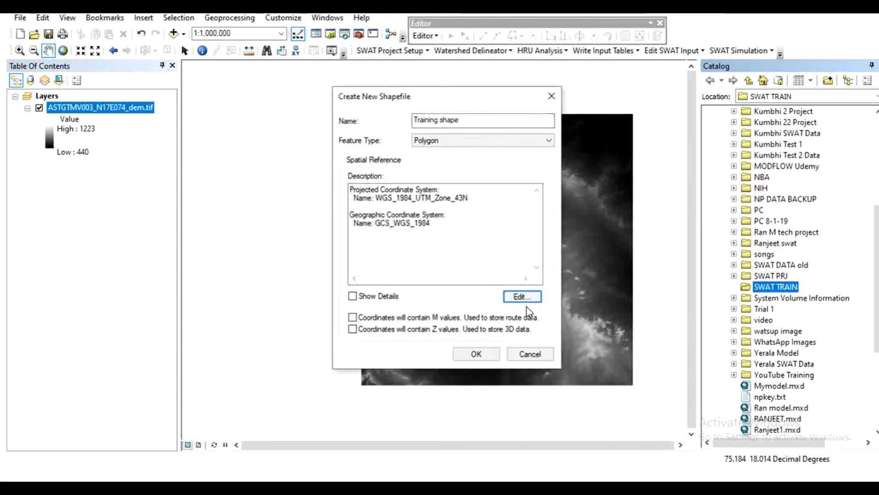
{"action": "left_click", "coordinate": [481, 354]}
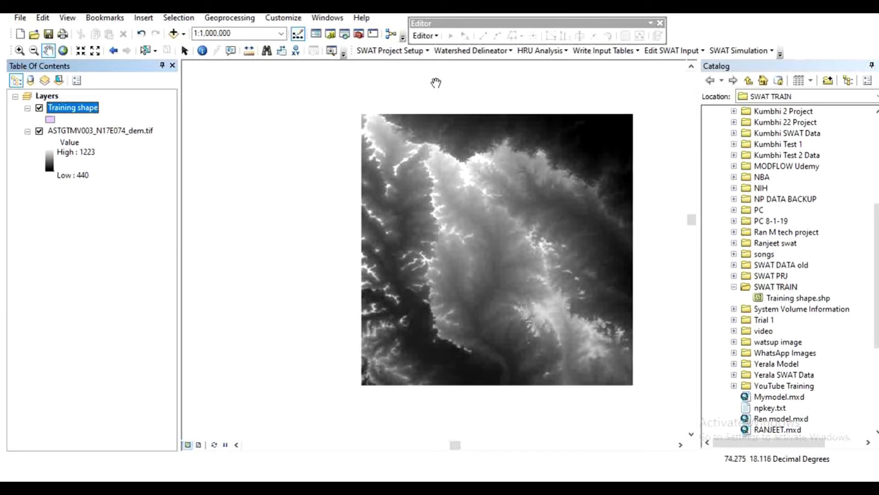
Start editing and continue past the Training shape spatial reference mismatch warning
{"action": "left_click", "coordinate": [436, 36]}
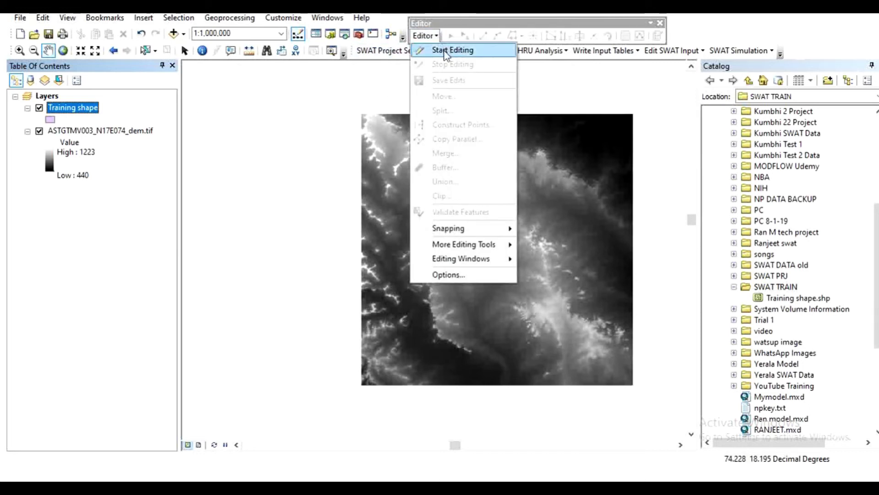
{"action": "left_click", "coordinate": [448, 50]}
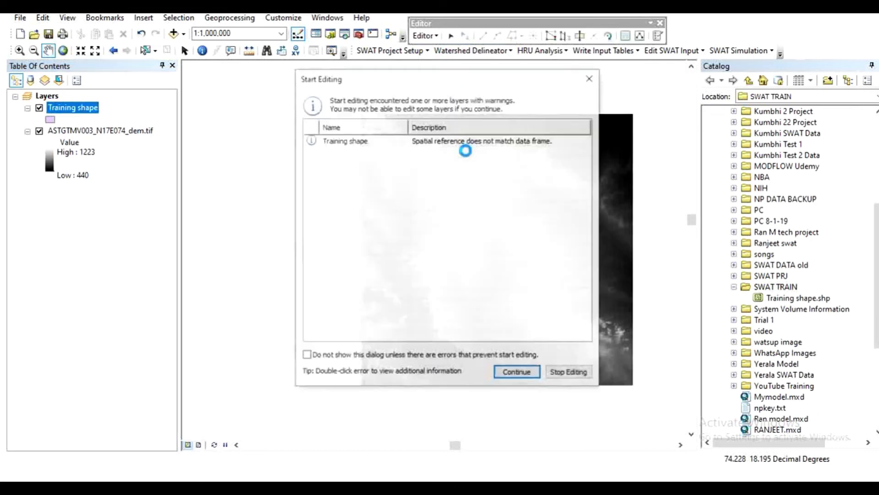
{"action": "left_click", "coordinate": [353, 143]}
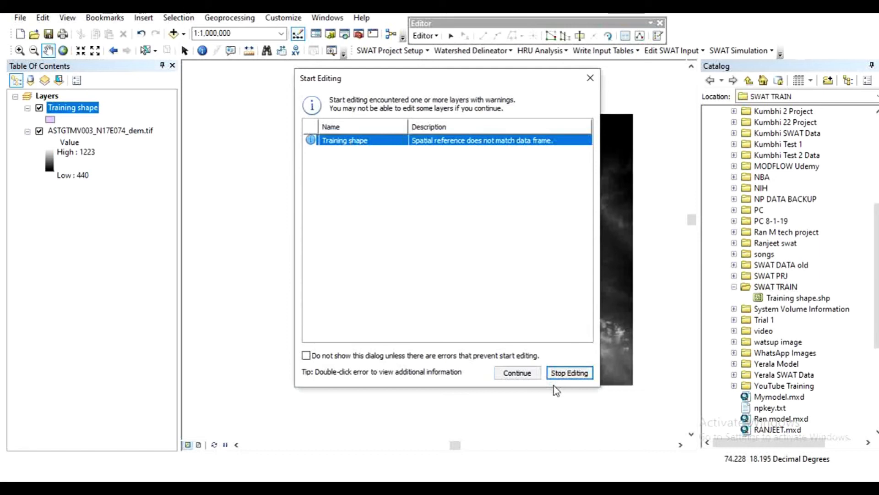
{"action": "left_click", "coordinate": [530, 378]}
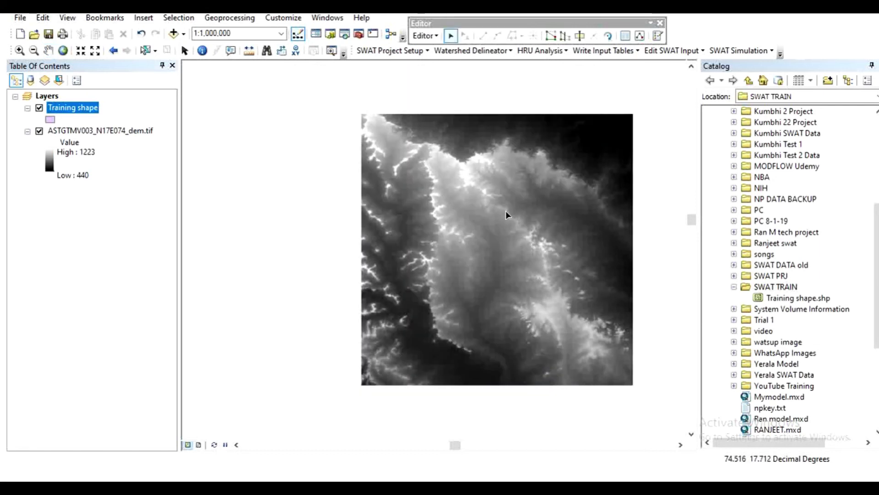
Select the Training shape template with the Polygon construction tool and close the Catalog
{"action": "left_click", "coordinate": [657, 36]}
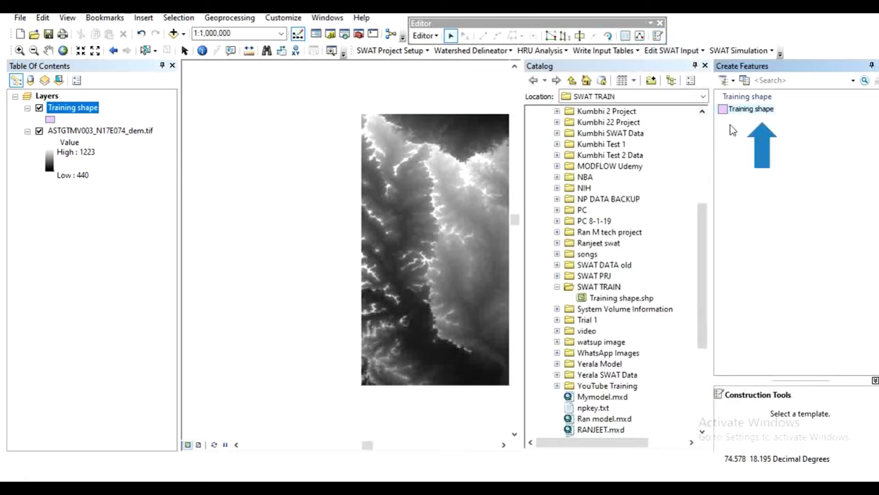
{"action": "left_click", "coordinate": [756, 112]}
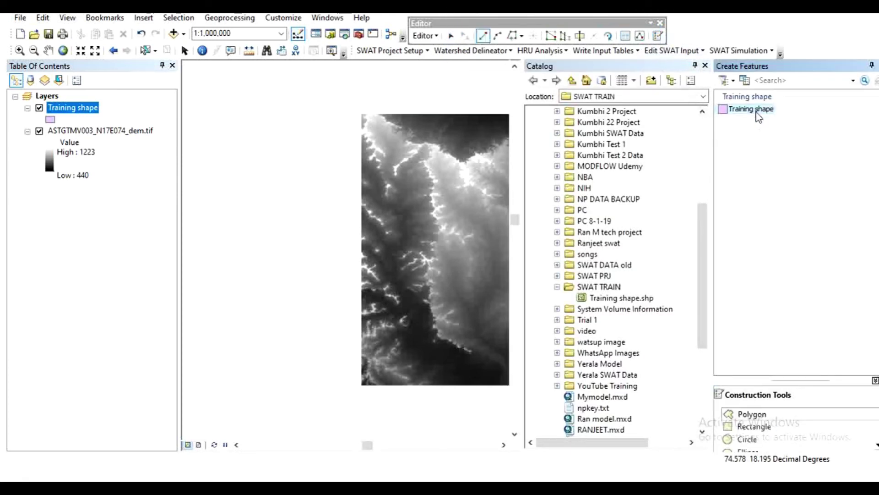
{"action": "left_click", "coordinate": [753, 414]}
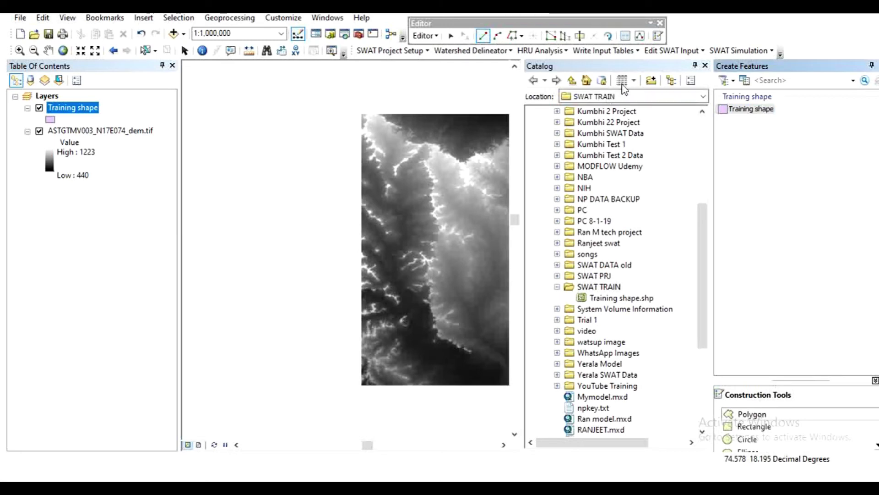
{"action": "left_click", "coordinate": [705, 66]}
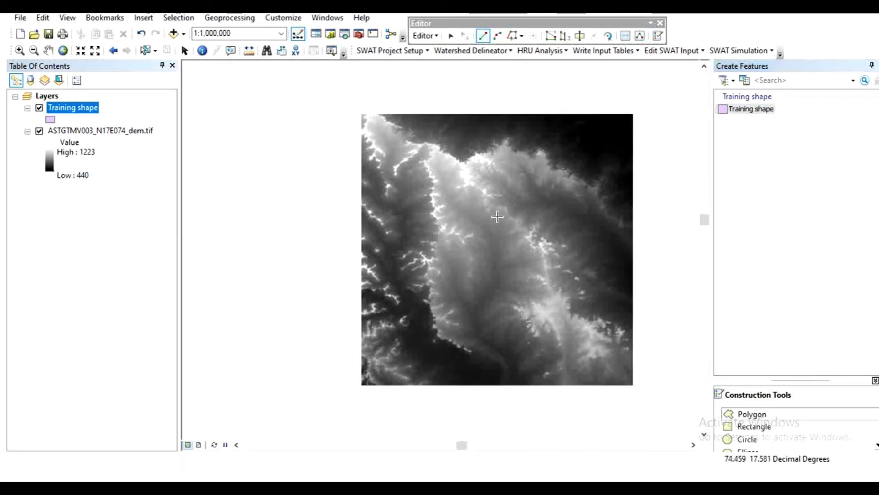
Trace a fifteen-vertex polygon around the central DEM area, finishing back at the starting point
{"action": "left_click", "coordinate": [416, 158]}
{"action": "left_click", "coordinate": [423, 208]}
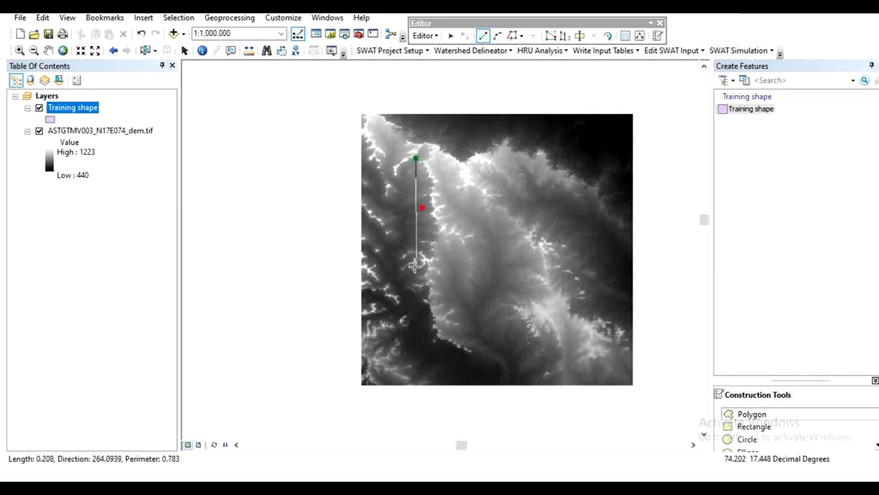
{"action": "left_click", "coordinate": [415, 268]}
{"action": "left_click", "coordinate": [418, 331]}
{"action": "left_click", "coordinate": [449, 368]}
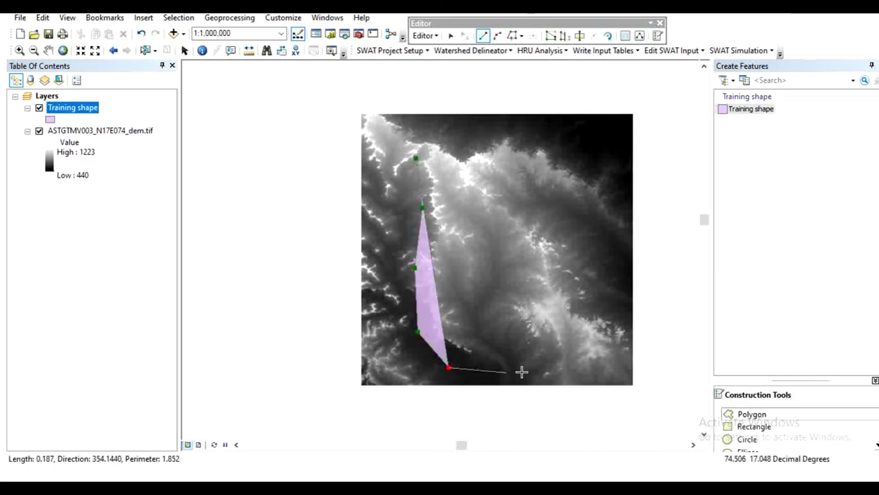
{"action": "left_click", "coordinate": [525, 370]}
{"action": "left_click", "coordinate": [555, 350]}
{"action": "left_click", "coordinate": [570, 306]}
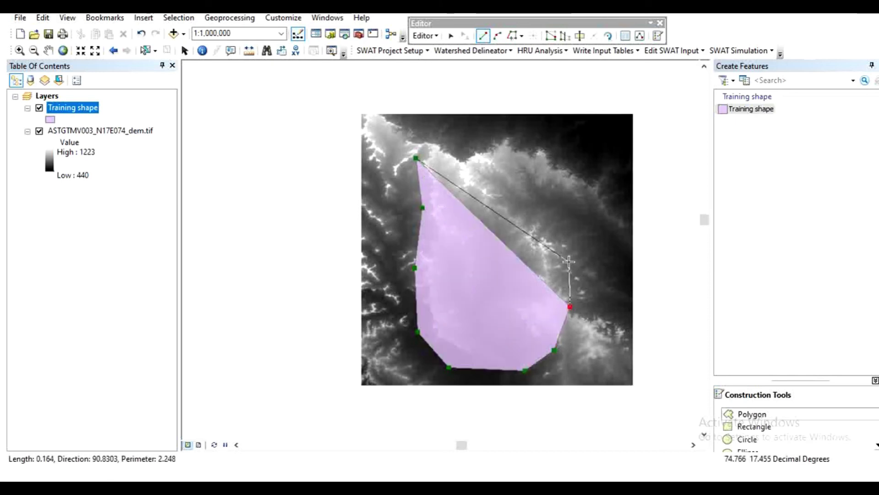
{"action": "left_click", "coordinate": [569, 262]}
{"action": "left_click", "coordinate": [548, 215]}
{"action": "left_click", "coordinate": [542, 188]}
{"action": "left_click", "coordinate": [534, 170]}
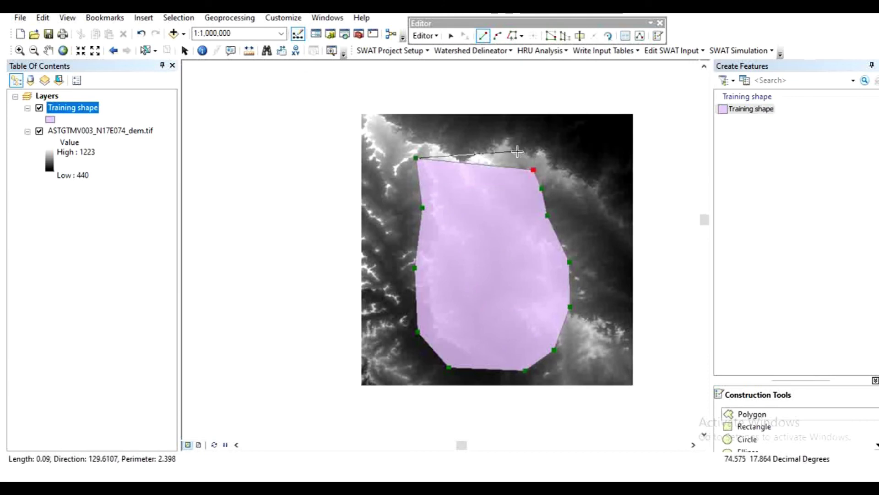
{"action": "left_click", "coordinate": [516, 149]}
{"action": "left_click", "coordinate": [467, 144]}
{"action": "left_click", "coordinate": [447, 145]}
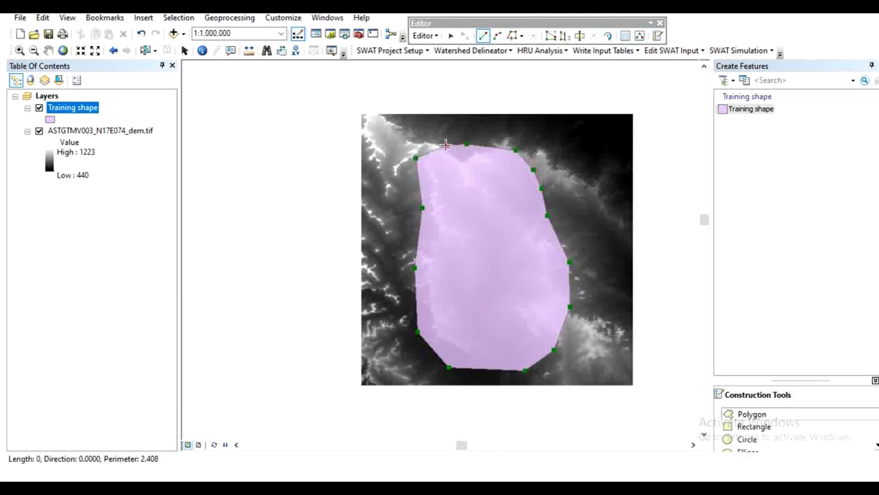
{"action": "double_click", "coordinate": [417, 158]}
{"action": "double_click", "coordinate": [415, 157]}
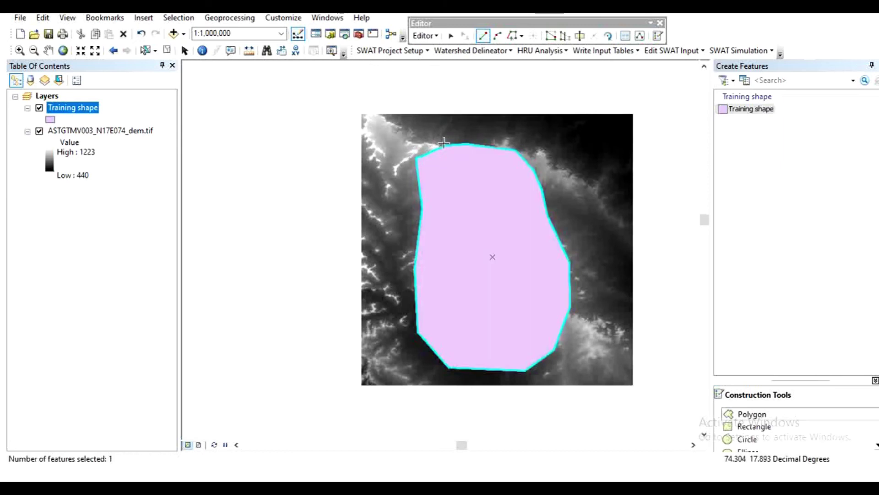
Save the polygon edits to Training shape and stop the editing session
{"action": "left_click", "coordinate": [435, 36]}
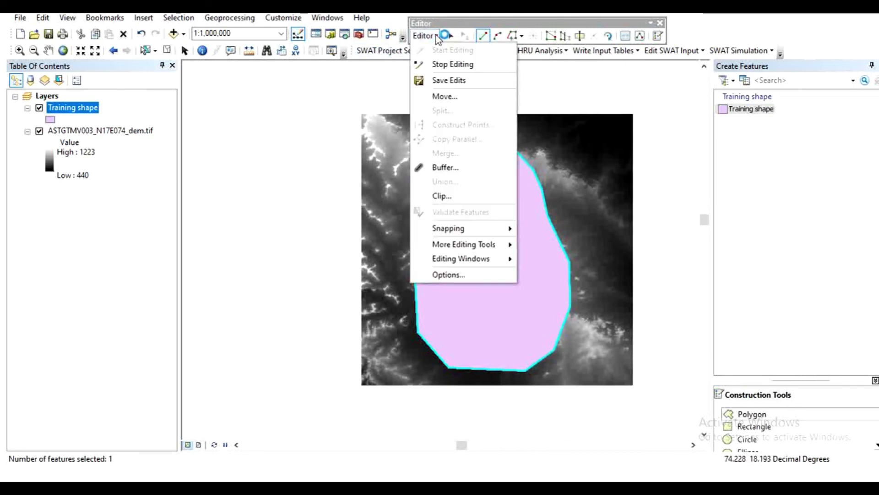
{"action": "left_click", "coordinate": [452, 81]}
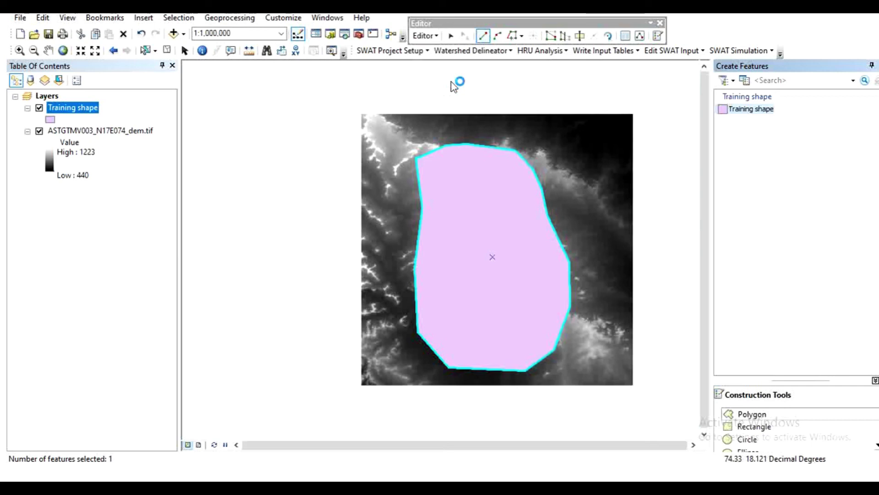
{"action": "left_click", "coordinate": [437, 36]}
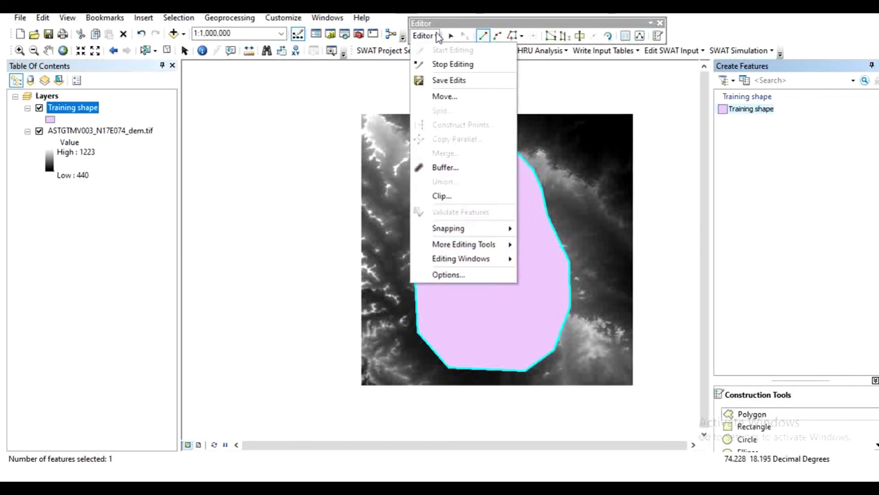
{"action": "left_click", "coordinate": [451, 65]}
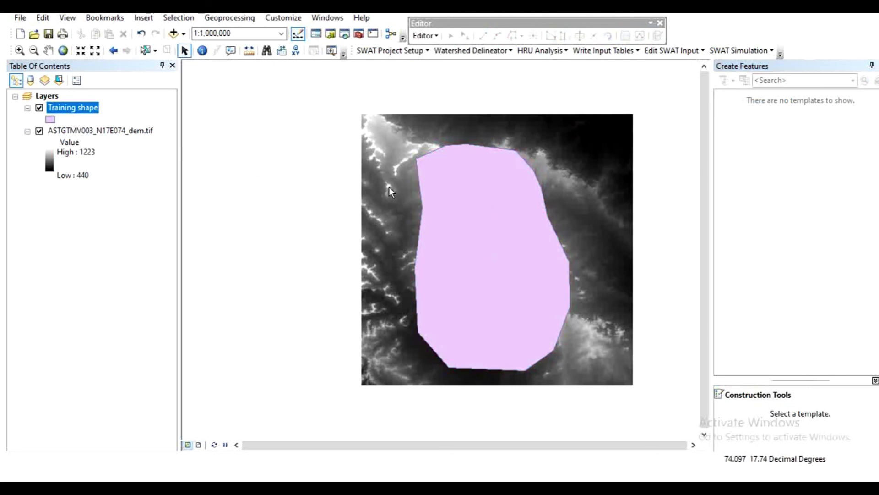
Hide the DEM layer in the Table of Contents
{"action": "left_click", "coordinate": [39, 132]}
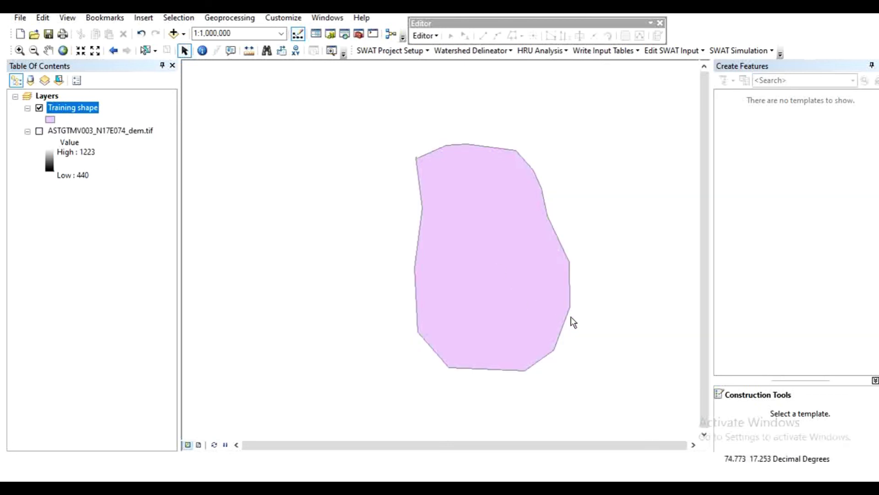
{"action": "scroll", "coordinate": [571, 323], "scroll_direction": "up", "scroll_amount": 2}
{"action": "scroll", "coordinate": [573, 322], "scroll_direction": "down", "scroll_amount": 2}
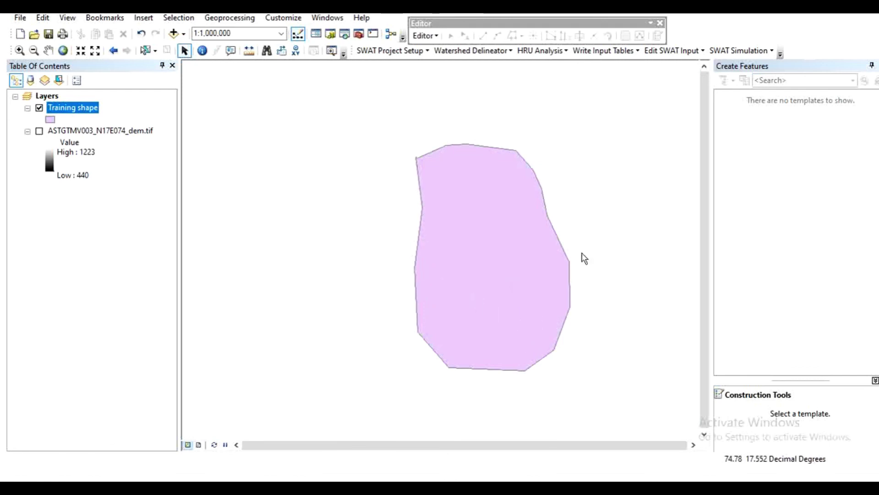
{"action": "scroll", "coordinate": [545, 223], "scroll_direction": "down", "scroll_amount": 1}
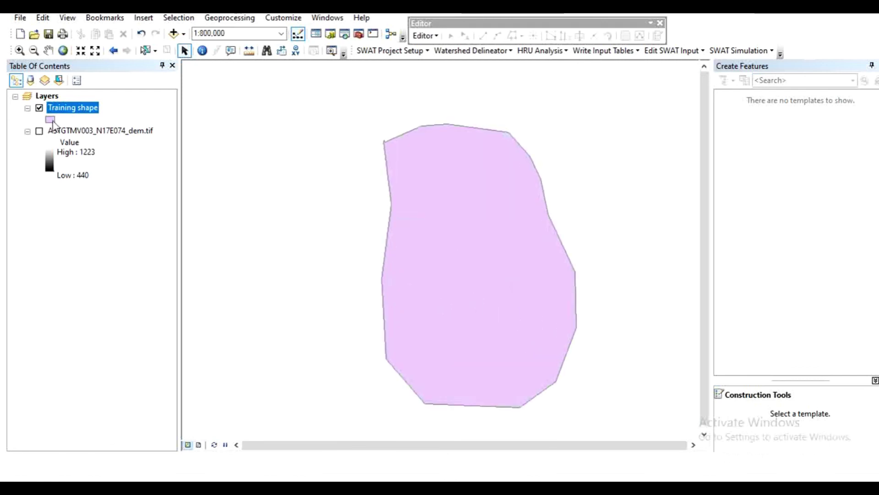
Give the Training shape layer the Hollow fill symbol
{"action": "left_click", "coordinate": [49, 119]}
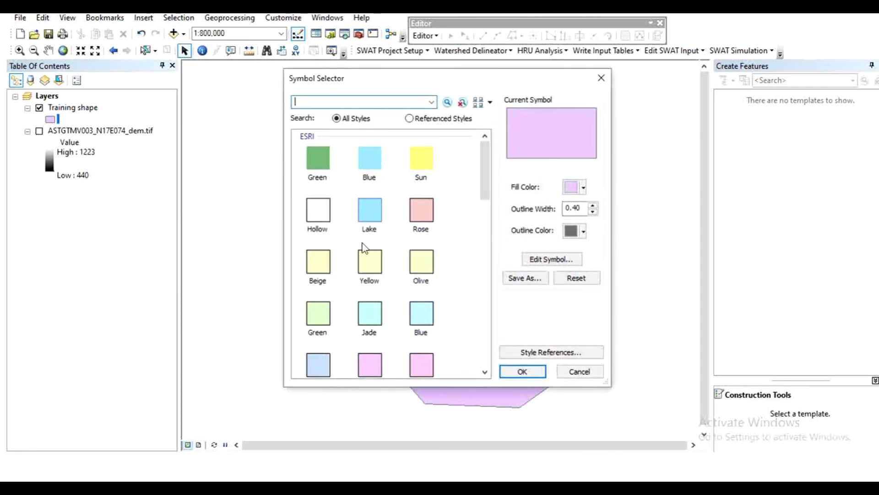
{"action": "left_click", "coordinate": [311, 215]}
{"action": "left_click", "coordinate": [517, 371]}
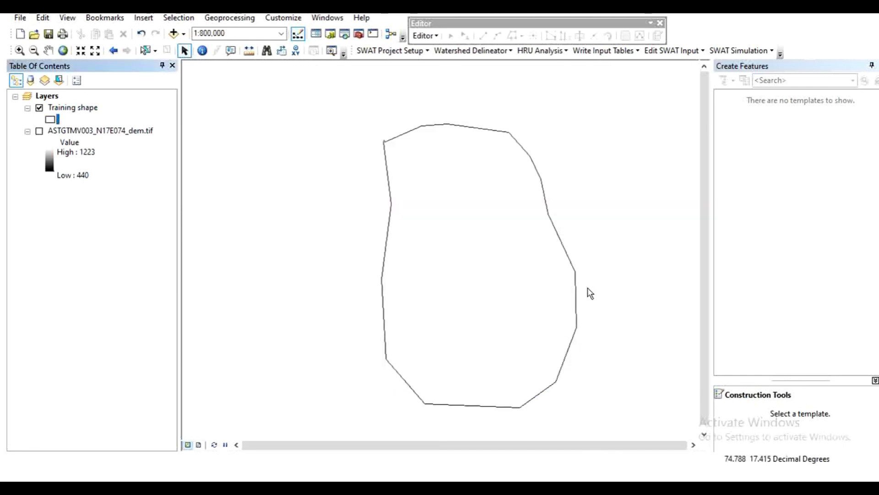